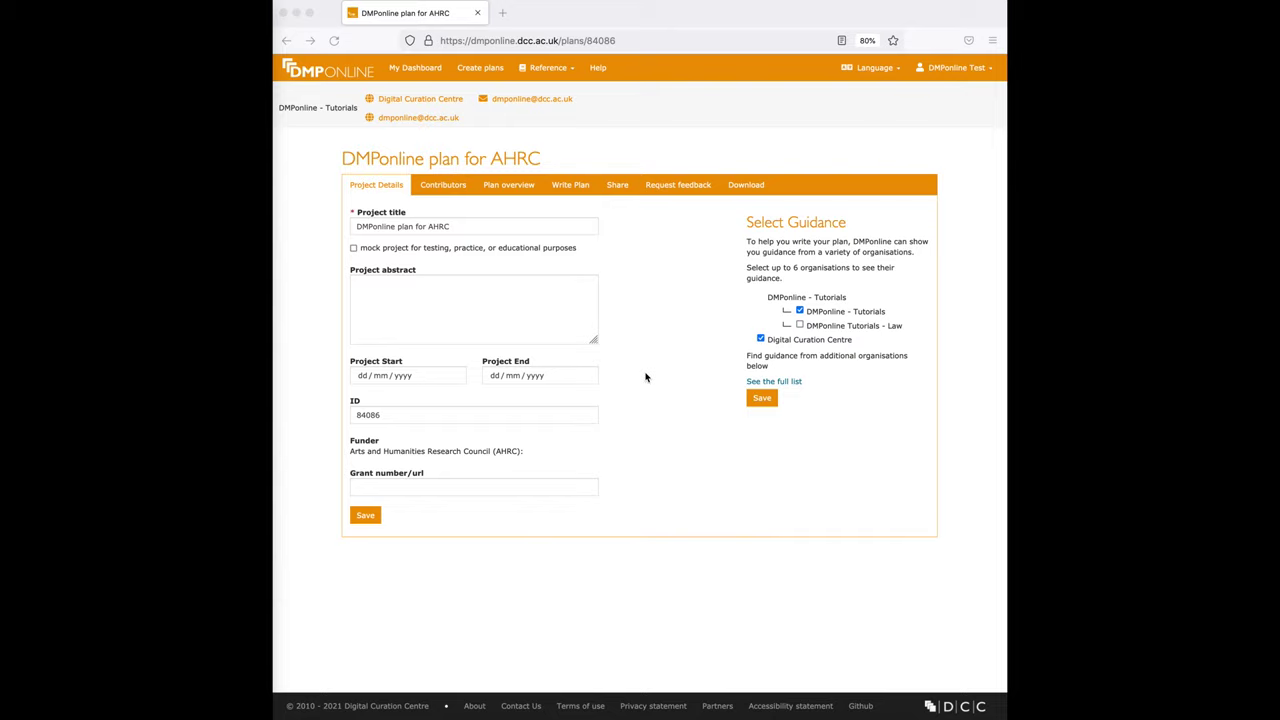
Browse the organisations offering guidance, then view the plan's empty Contributors list.
left_click(789, 383)
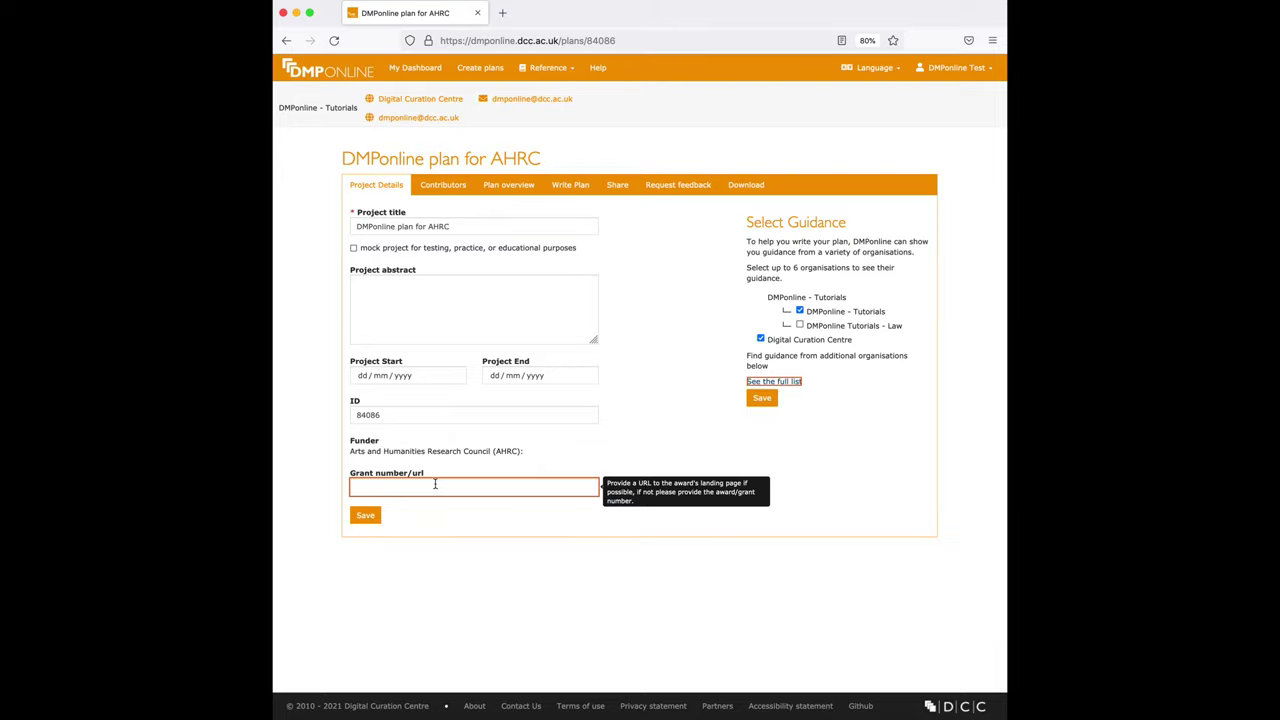
left_click(442, 186)
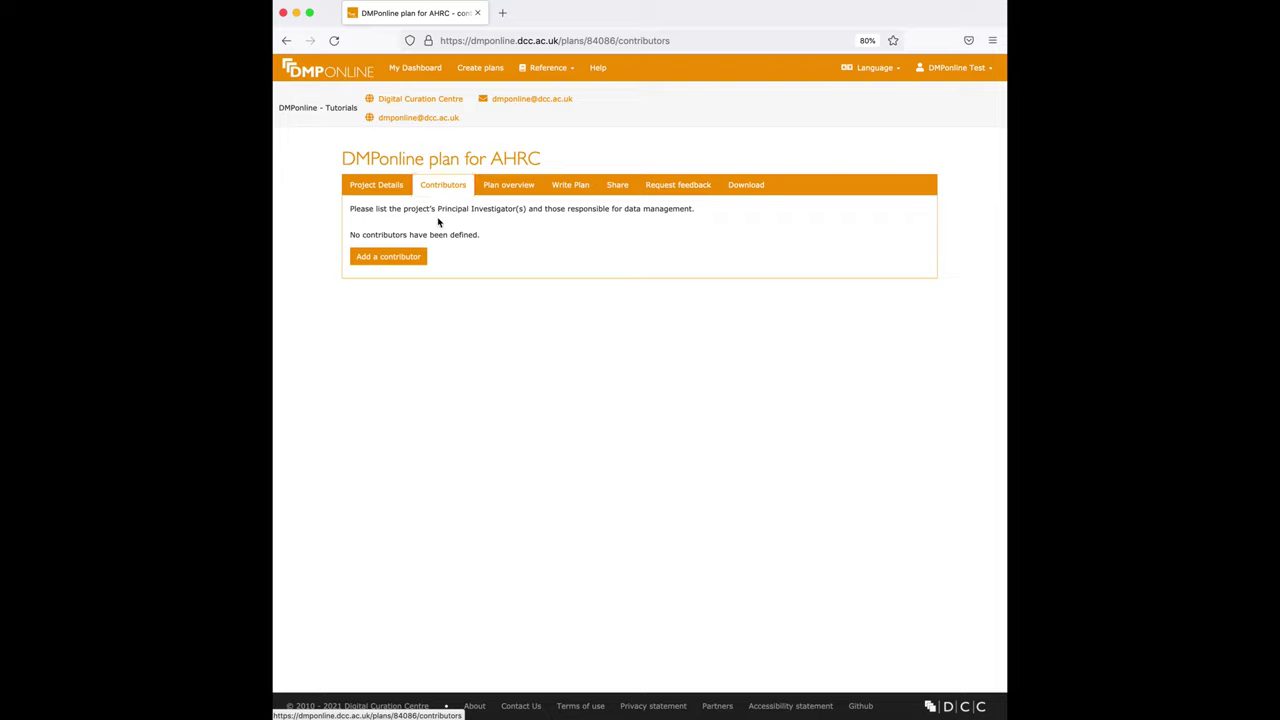
Inspect the new-contributor form's pre-filled affiliation, then view the AHRC template overview.
left_click(398, 258)
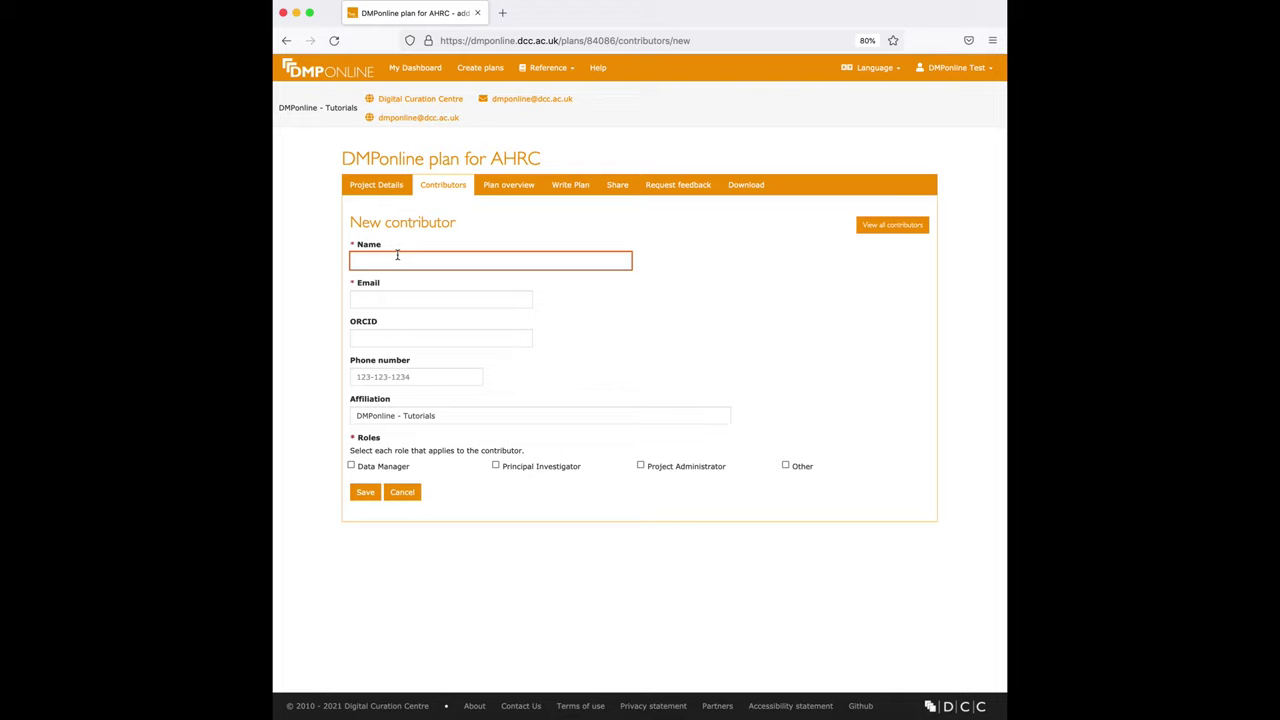
left_click(408, 416)
left_click(414, 455)
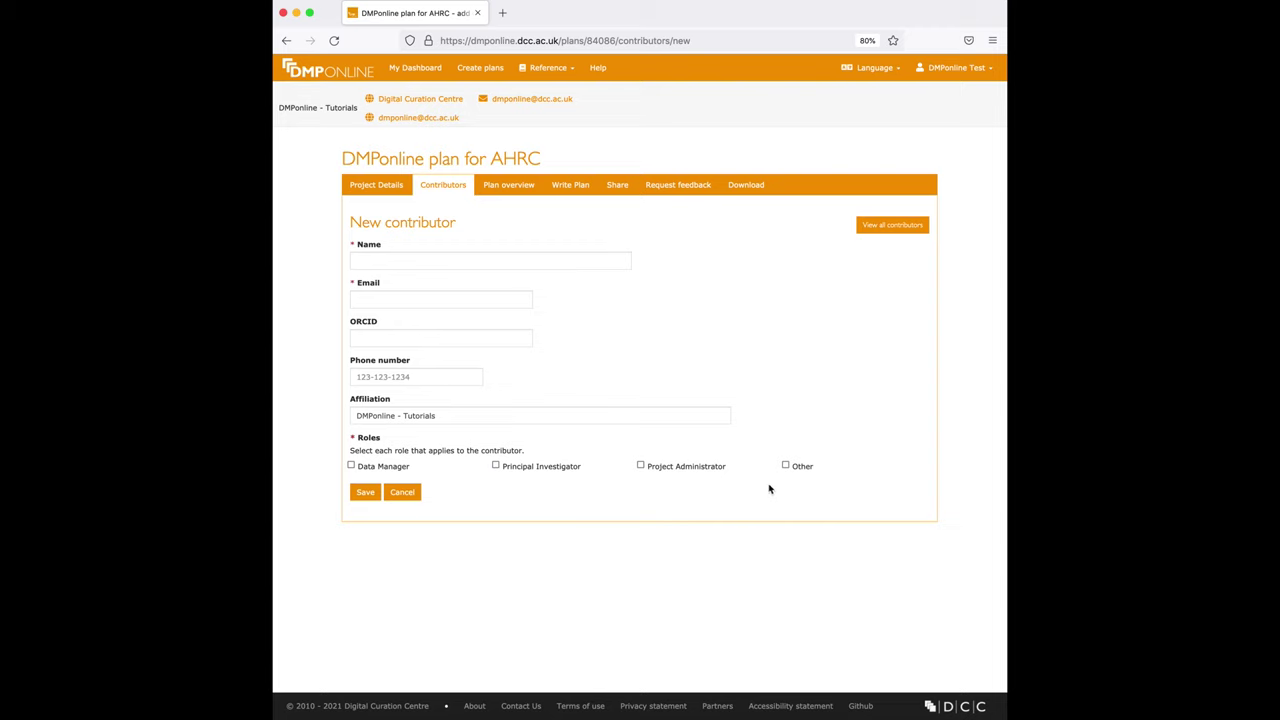
left_click(508, 185)
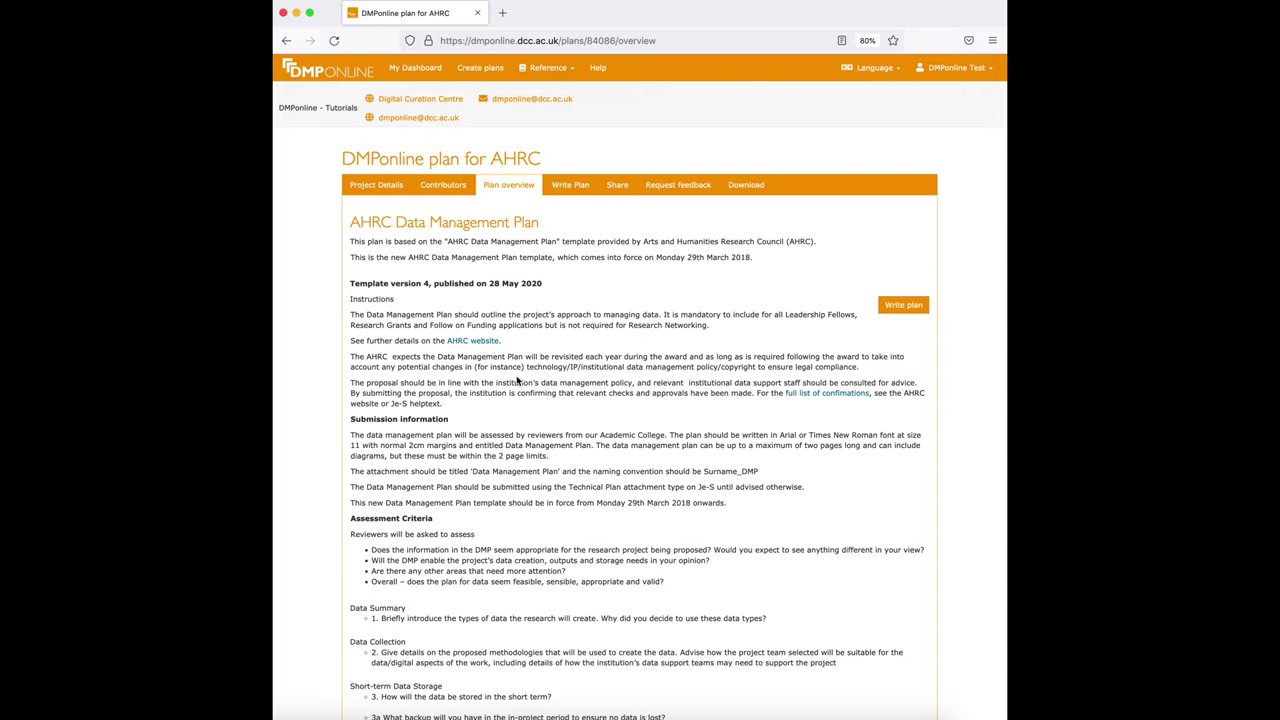
Expand the Data Summary questions, then view the plan's private sharing settings.
left_click(568, 200)
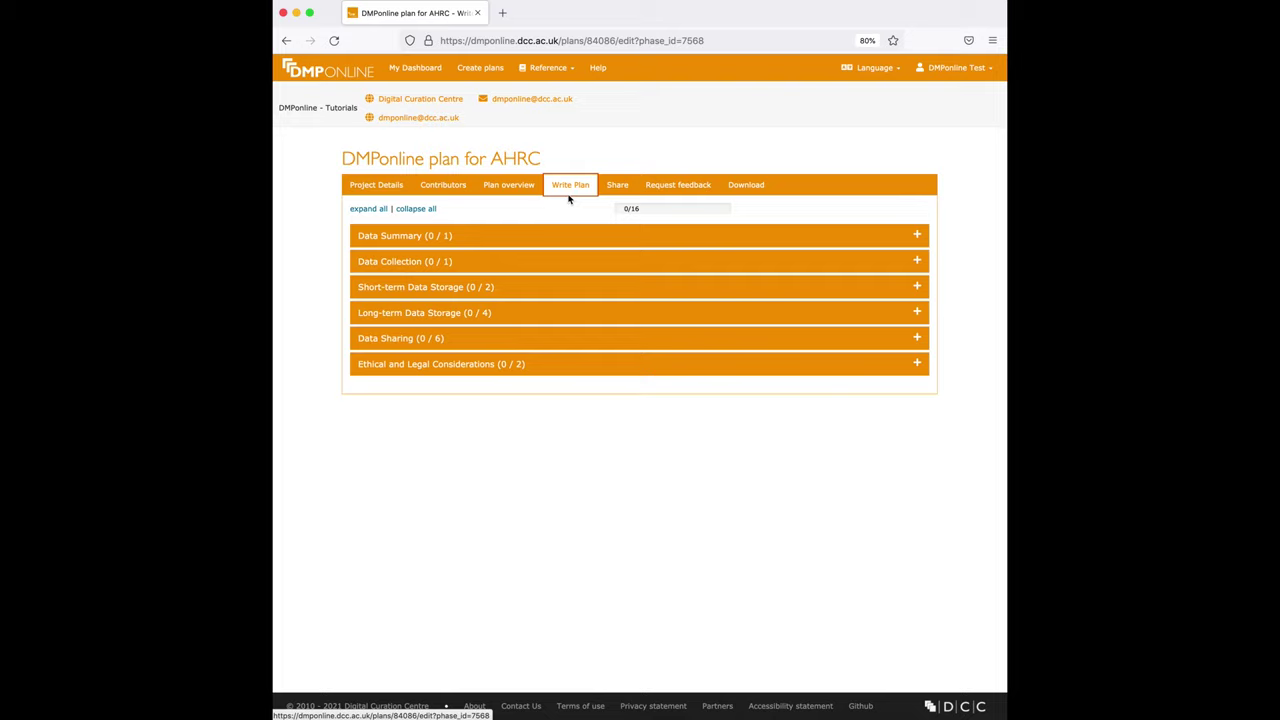
left_click(571, 236)
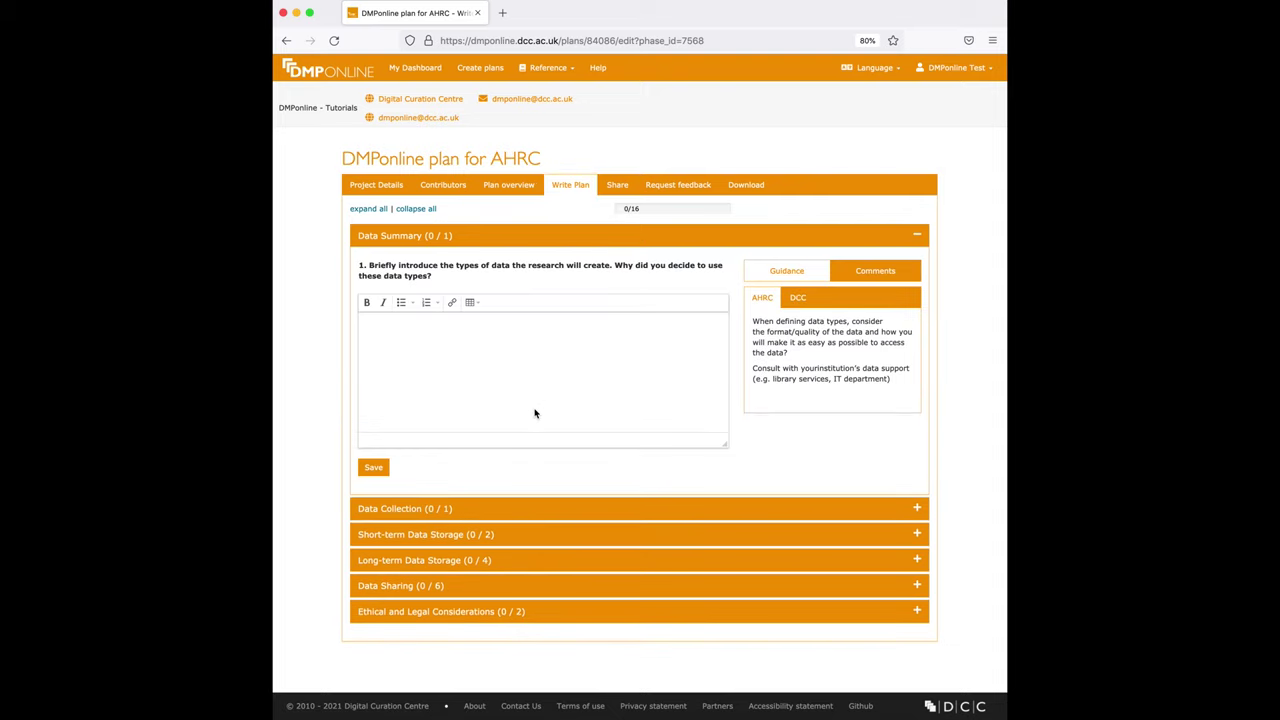
left_click(617, 185)
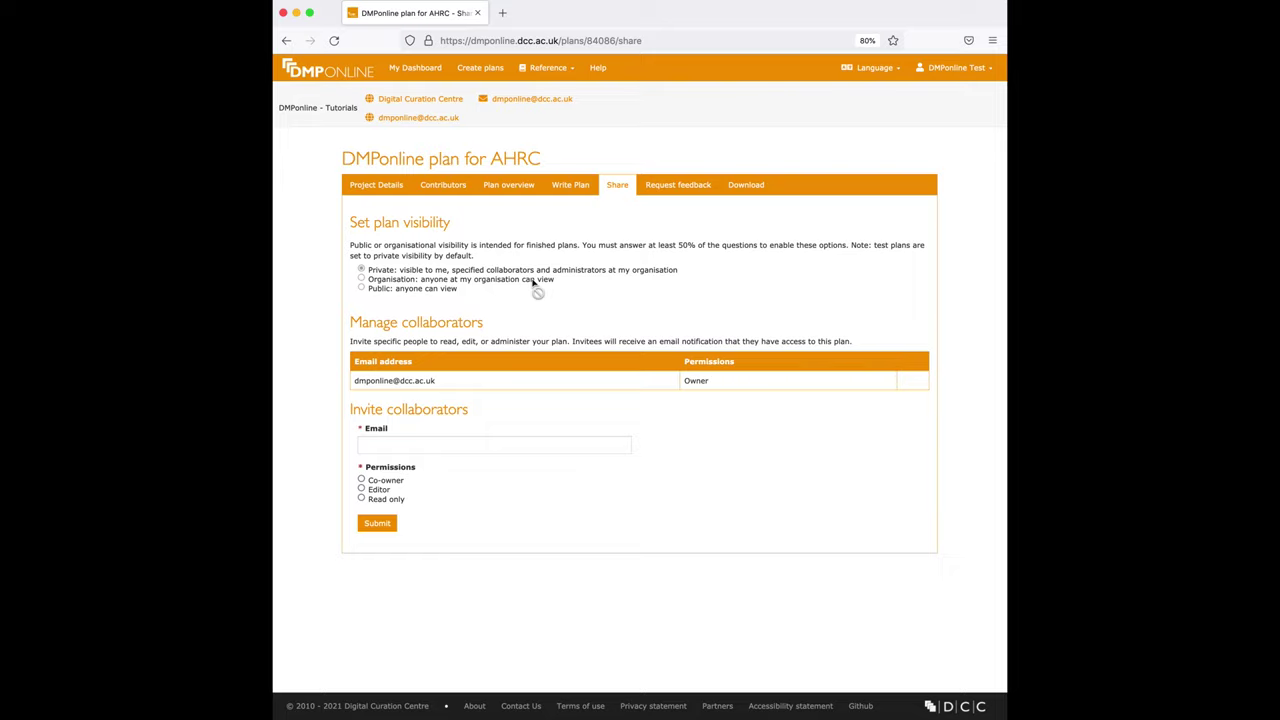
Inspect the invite email field and co-owner/read-only permissions, then go to Request feedback.
left_click(432, 444)
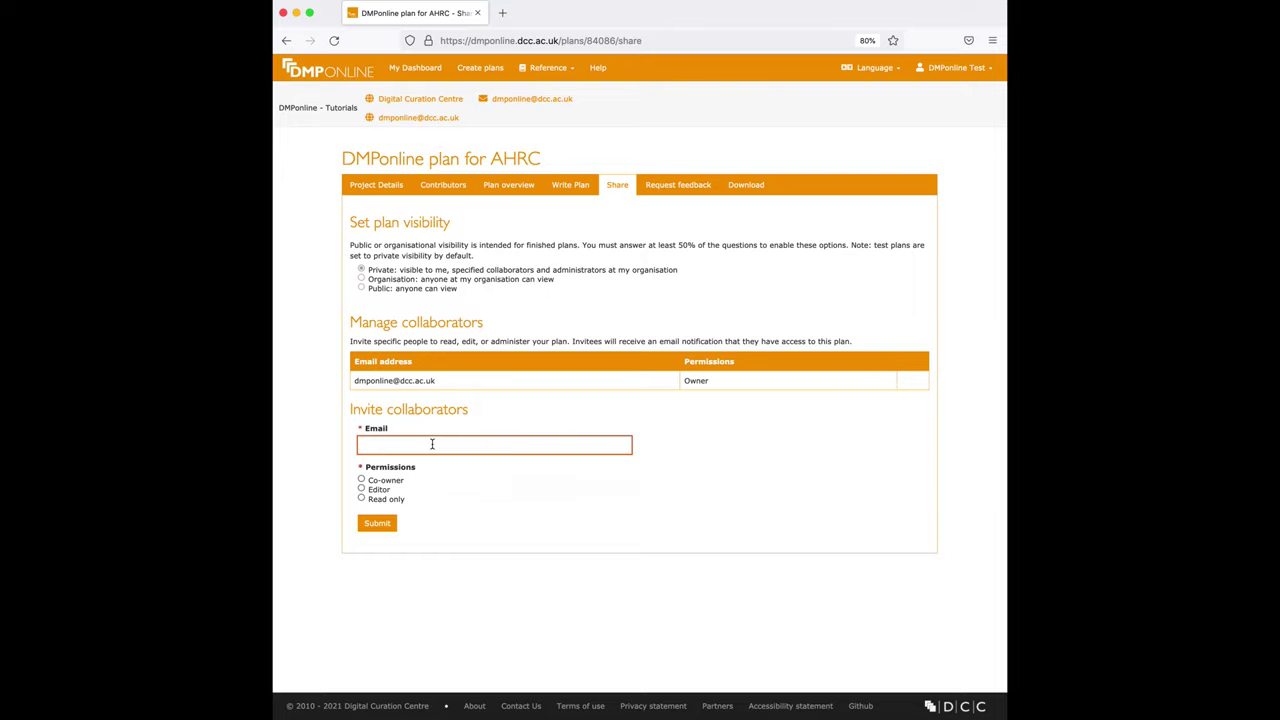
left_click(438, 486)
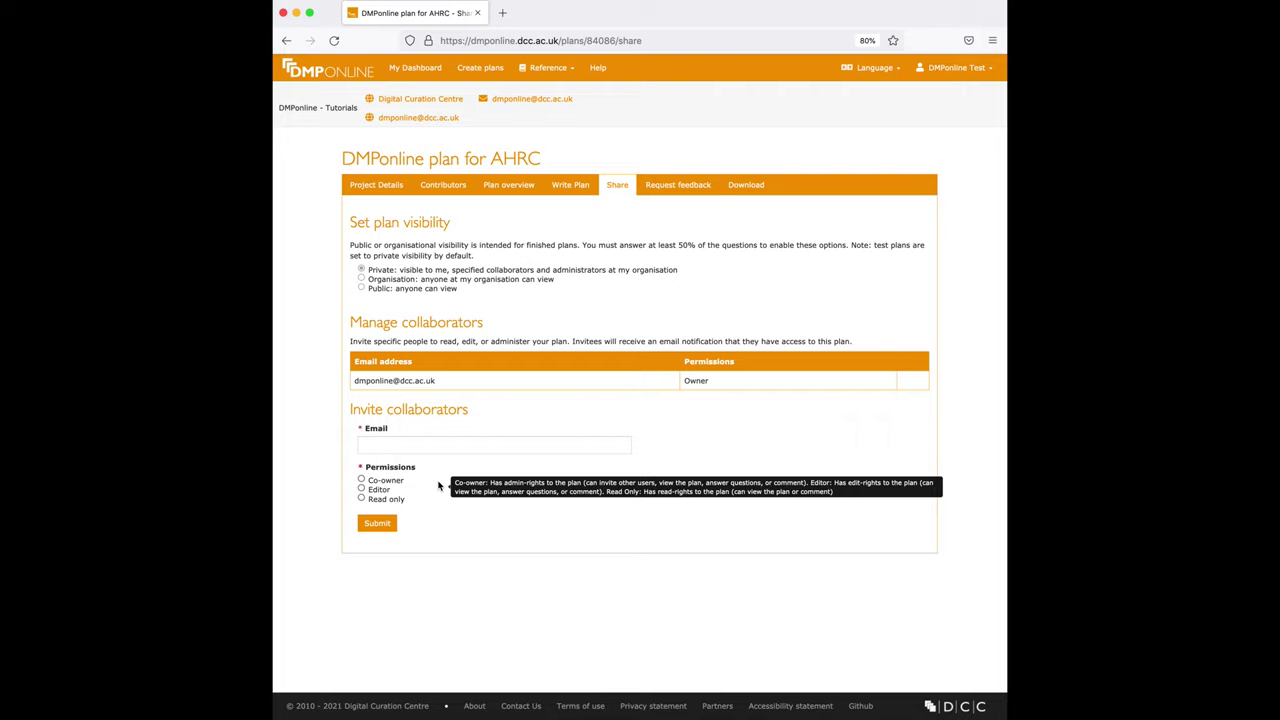
left_click(399, 483)
left_click(387, 499)
left_click(698, 189)
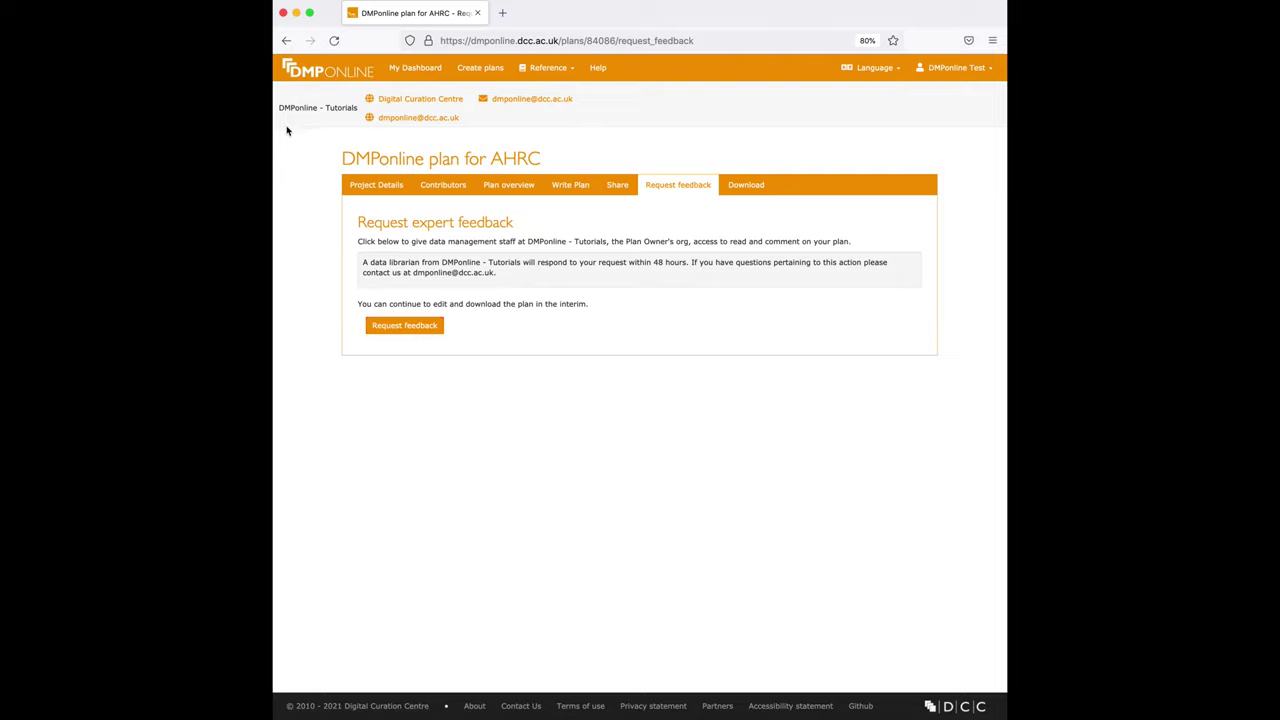
Request expert feedback and highlight the 48-hour response notice.
left_click(405, 326)
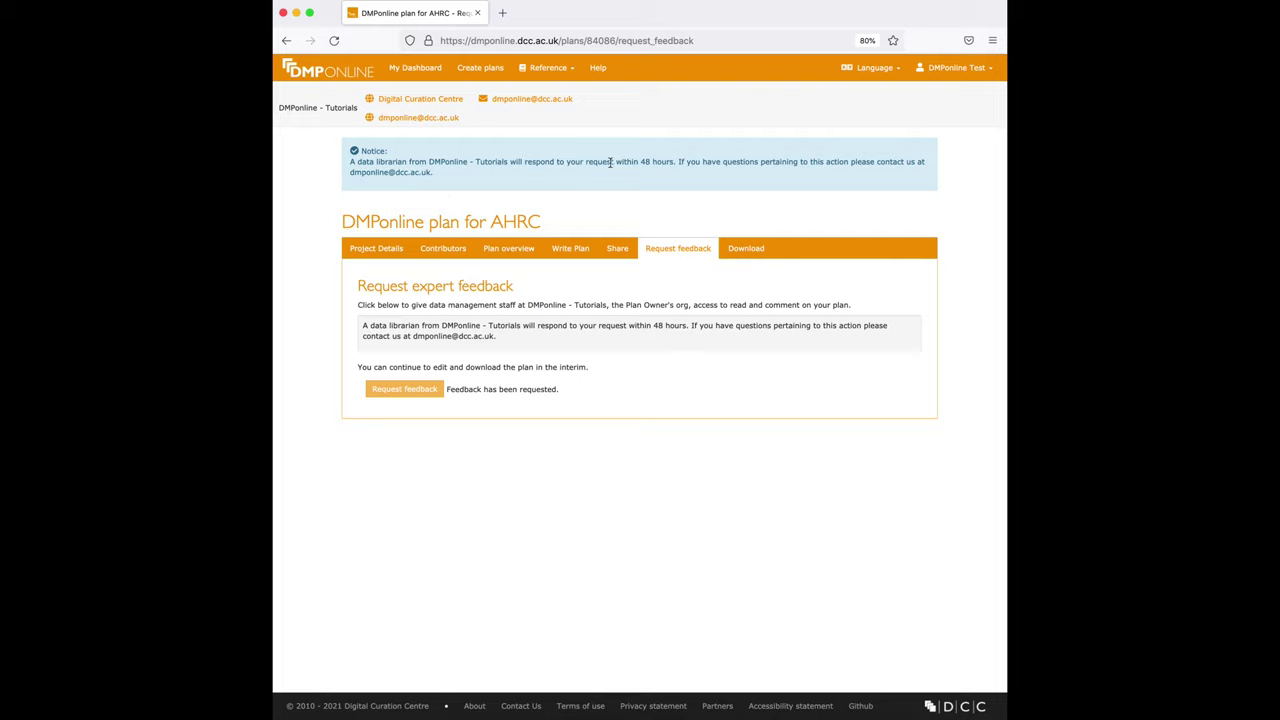
left_click_drag(613, 161, 674, 163)
Keep PDF as the download format and include the project details coversheet.
left_click(748, 248)
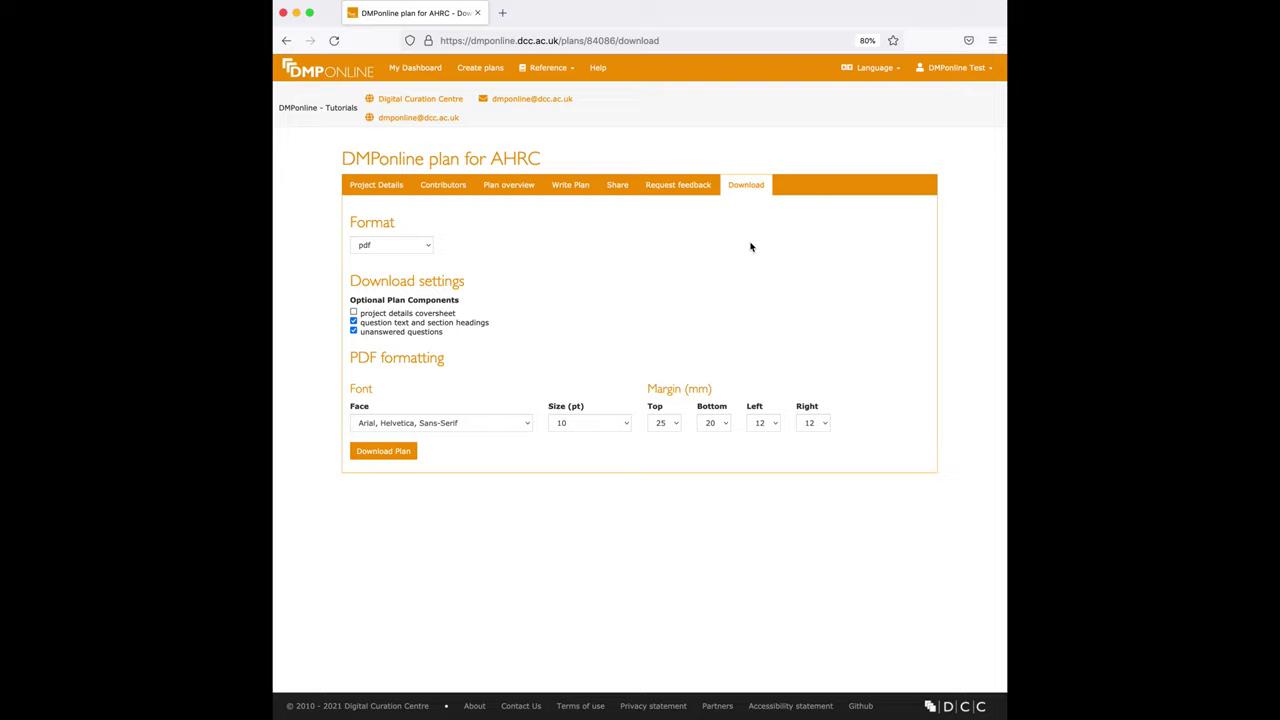
left_click(419, 246)
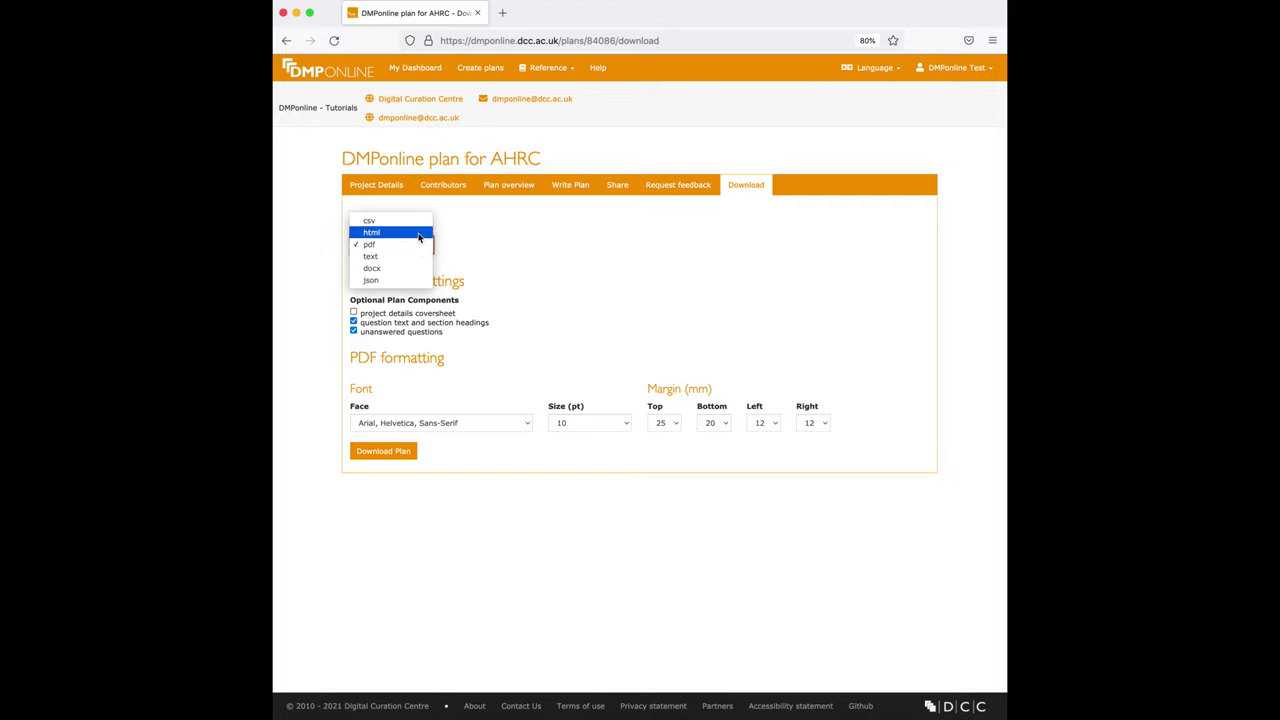
key("Escape")
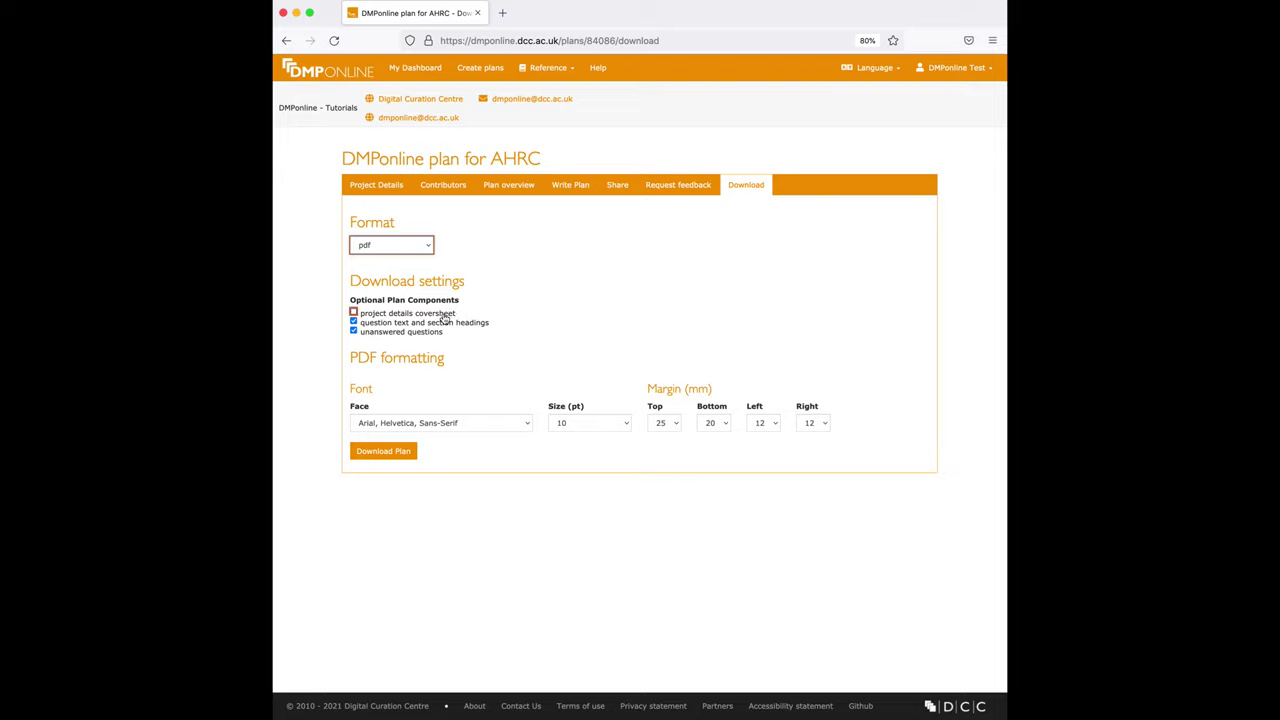
left_click(443, 315)
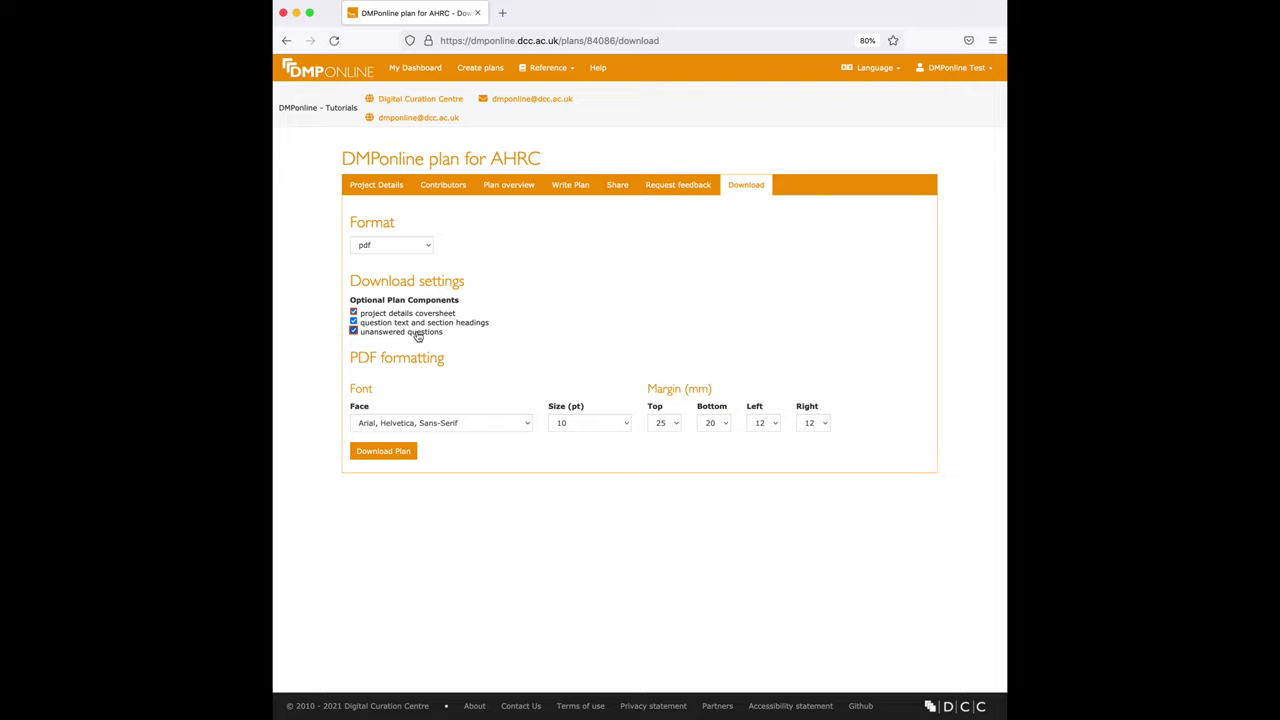
Keep unanswered questions included, with Arial font at 10 pt.
left_click(353, 331)
left_click(353, 331)
left_click(402, 423)
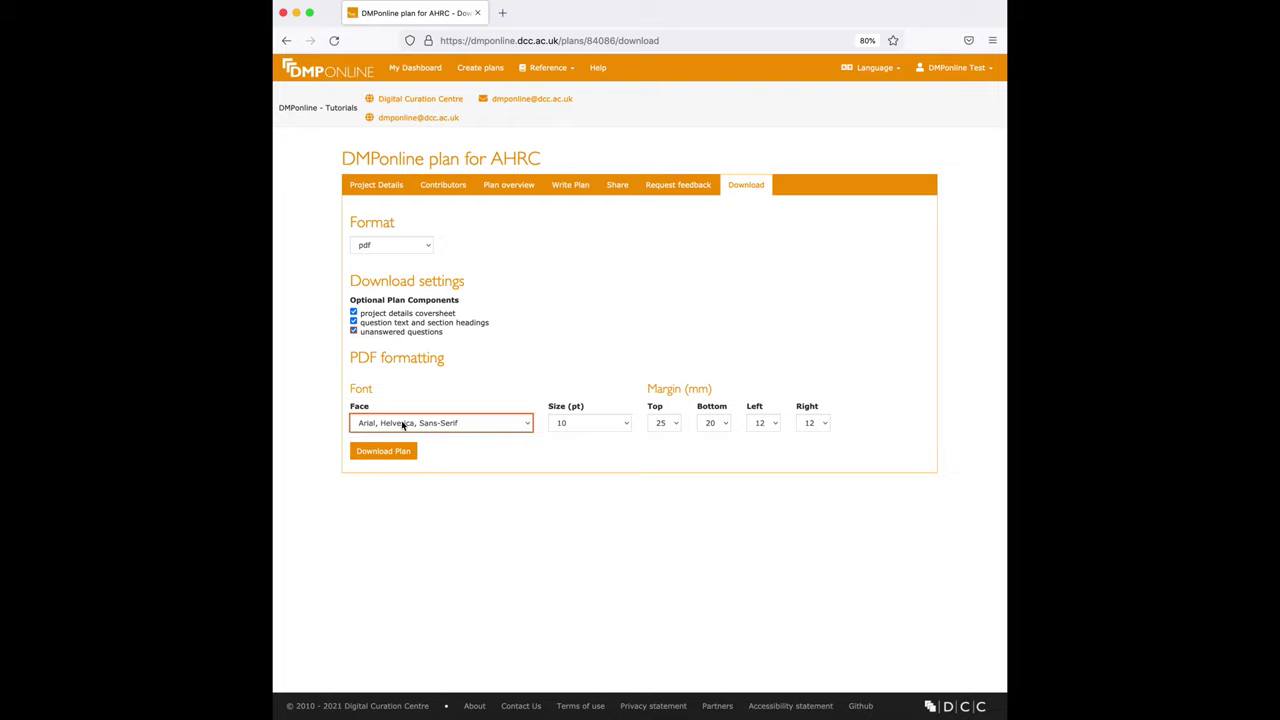
left_click(402, 423)
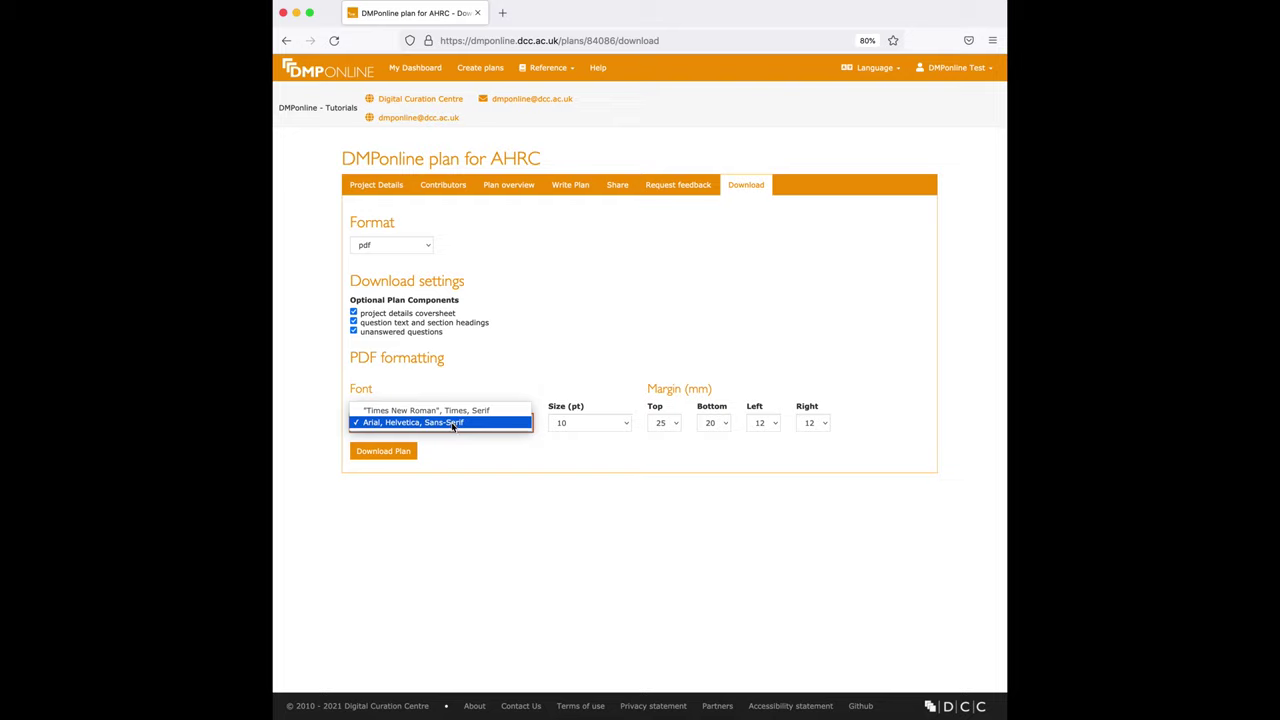
left_click(520, 470)
left_click(588, 427)
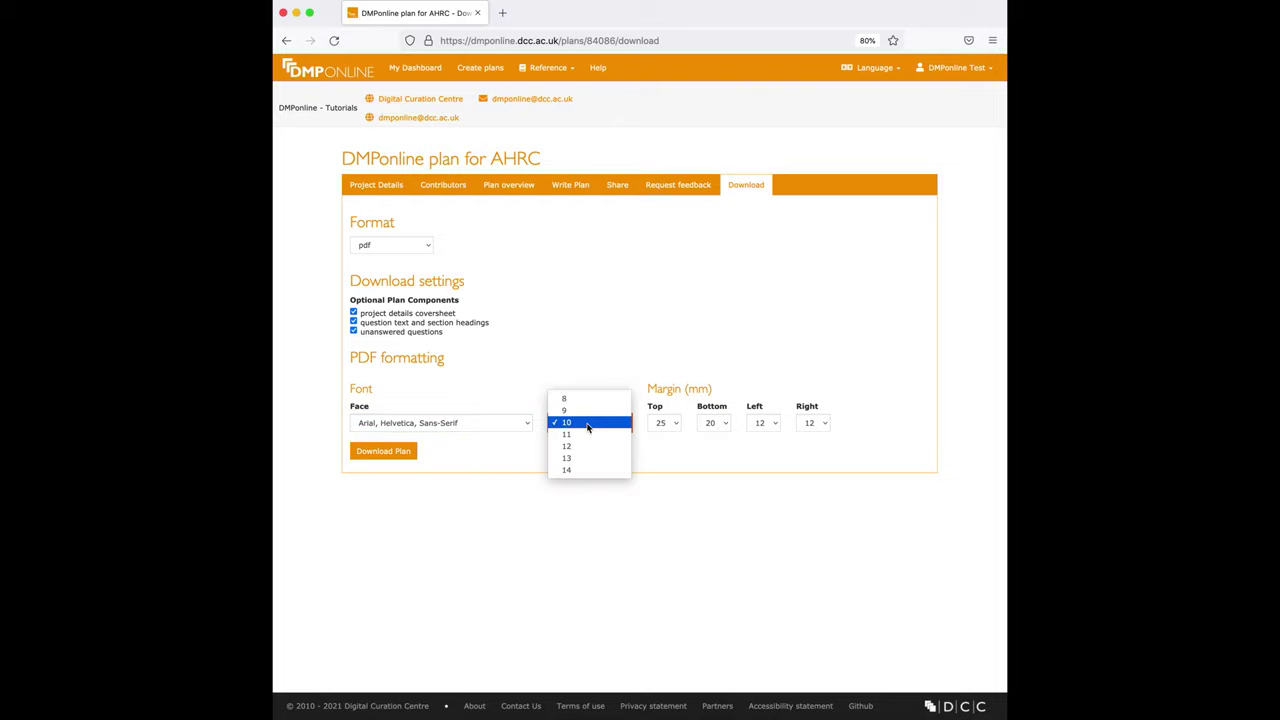
left_click(662, 459)
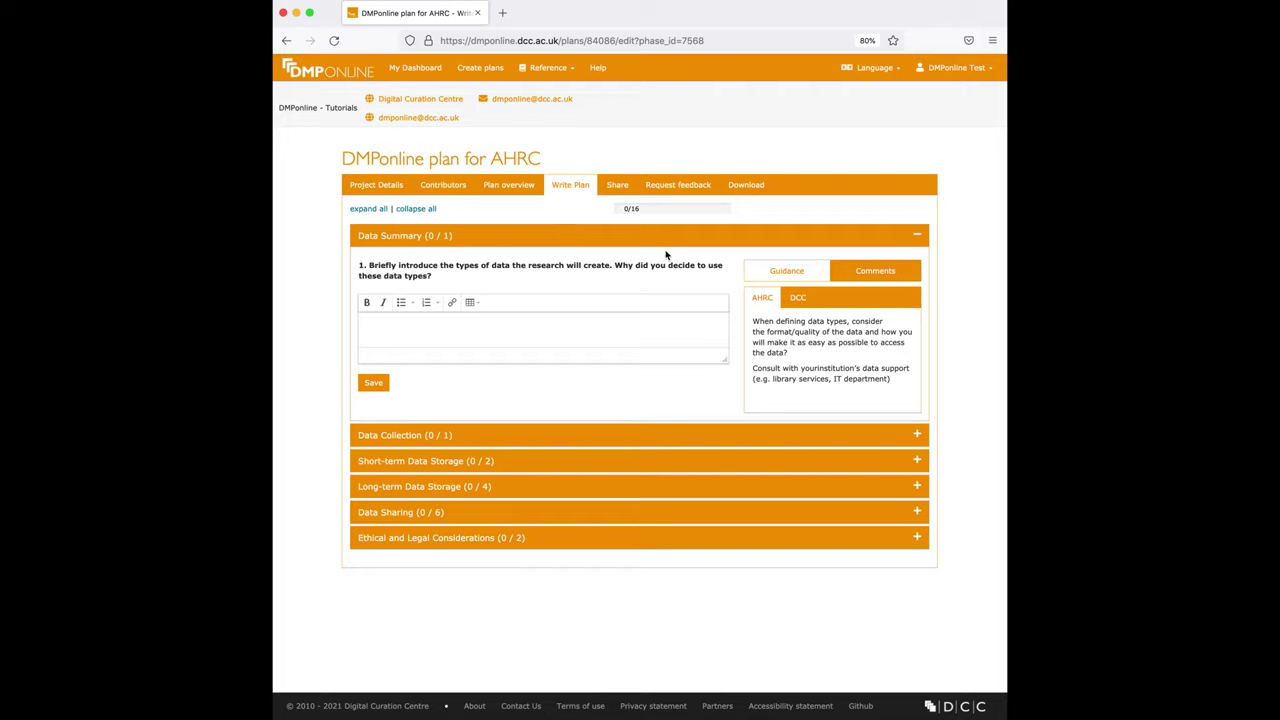
Enter 'answer' in italics in the Data Summary box and view its DCC guidance.
left_click(484, 332)
type("answer")
left_click(384, 303)
left_click(790, 299)
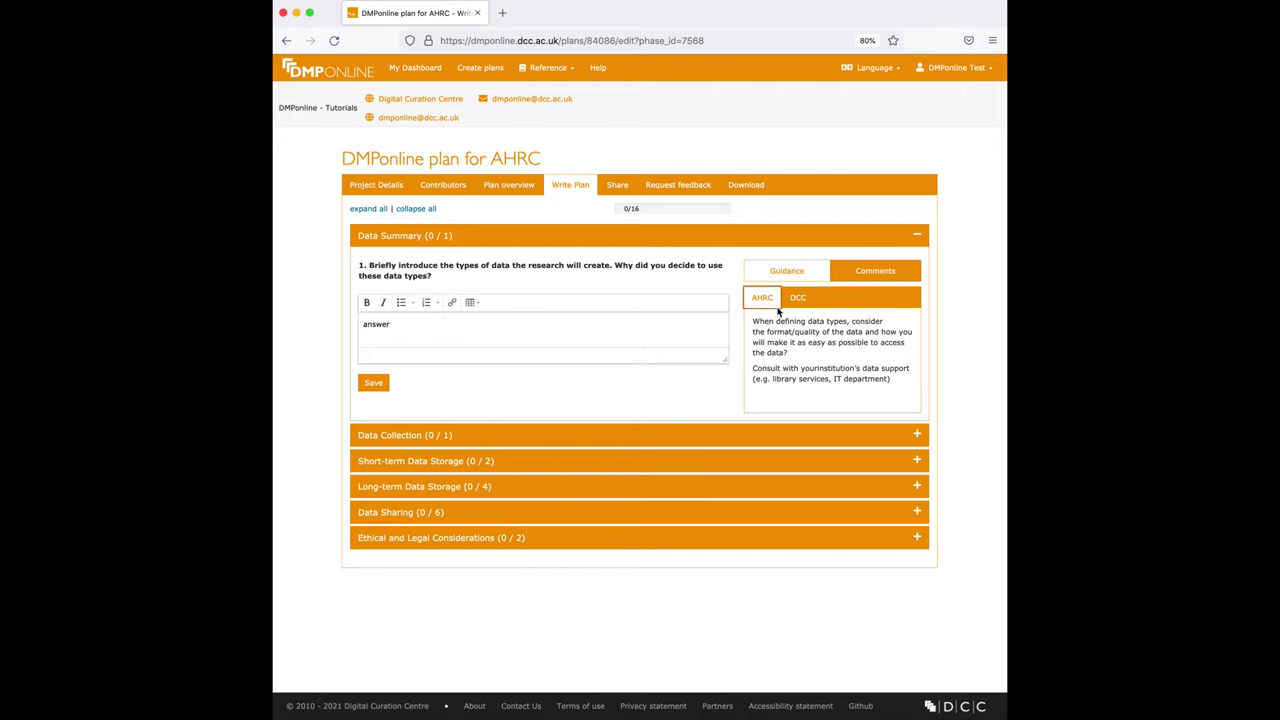